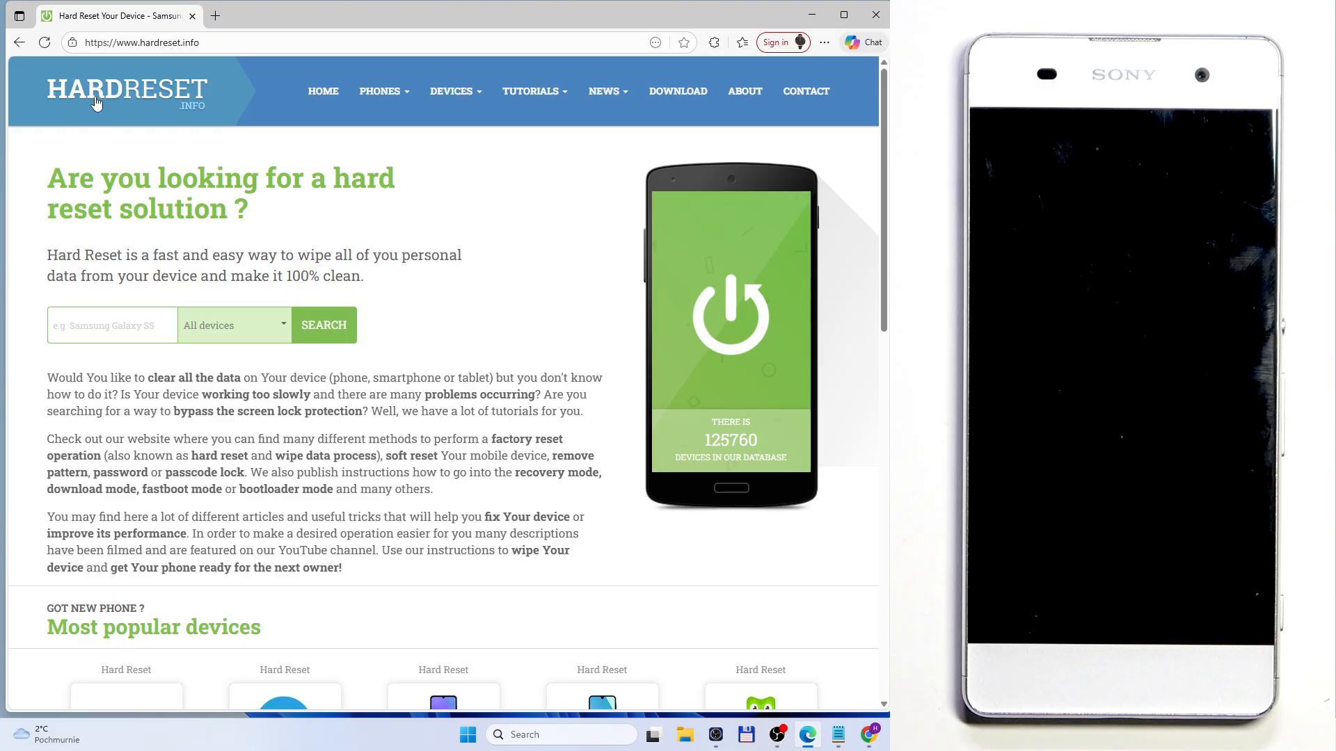
Step: Open the HardReset.info download section and search its files for "sony"
click(696, 96)
click(533, 242)
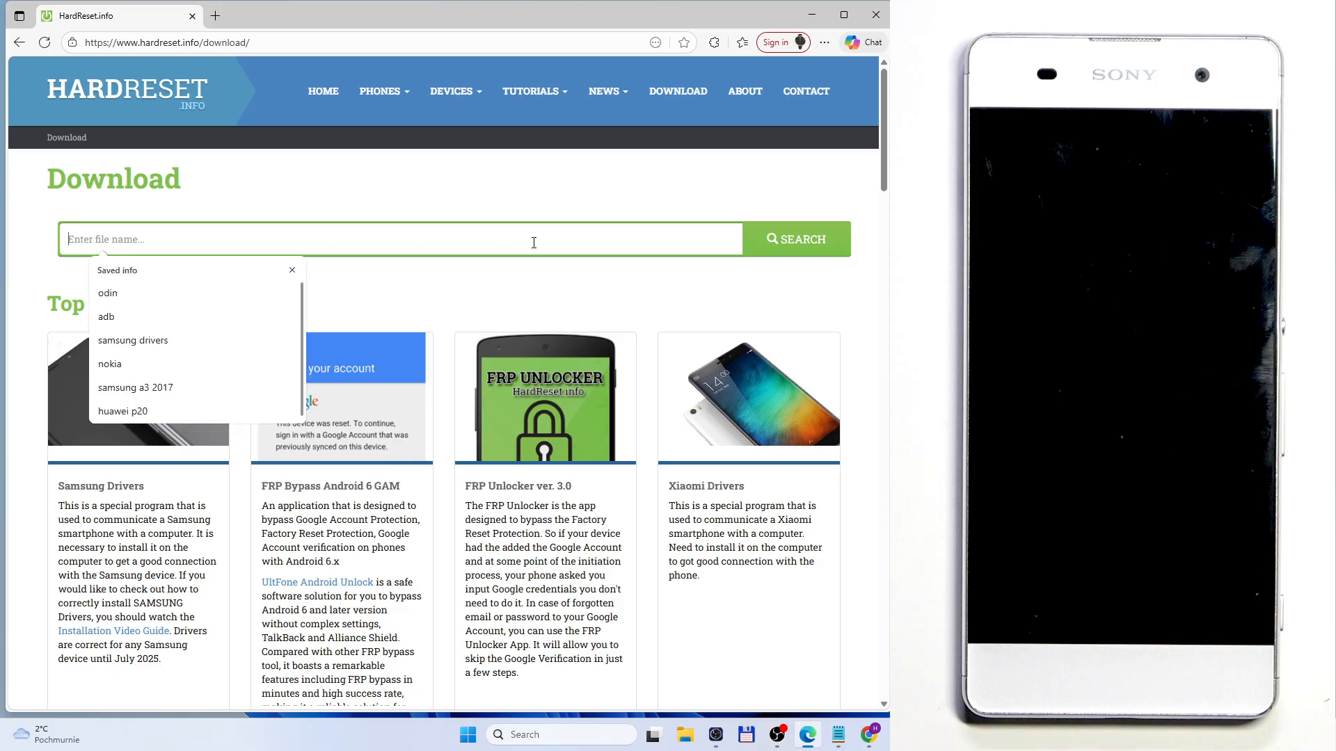
text(SONY)
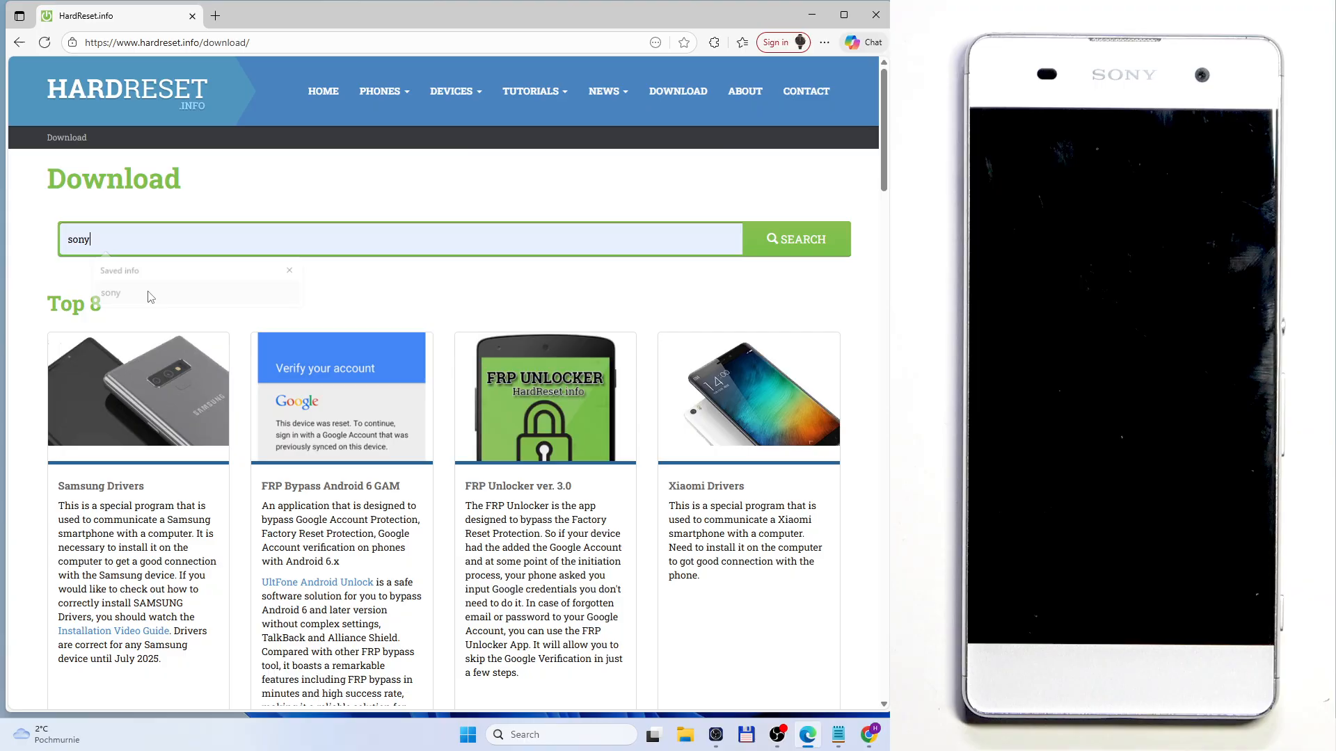
click(108, 293)
click(787, 237)
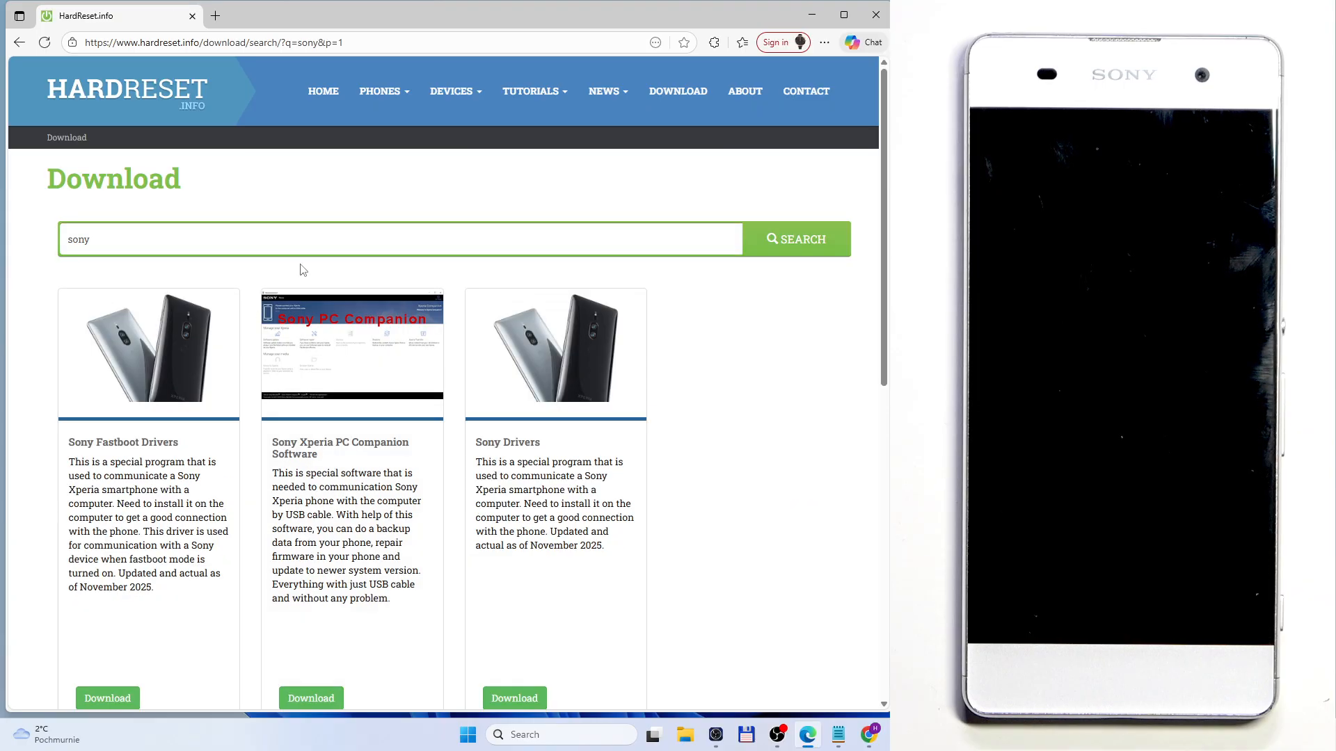
Step: Open the download page for Sony Xperia PC Companion Software from the search results
scroll(304, 270, down, 1)
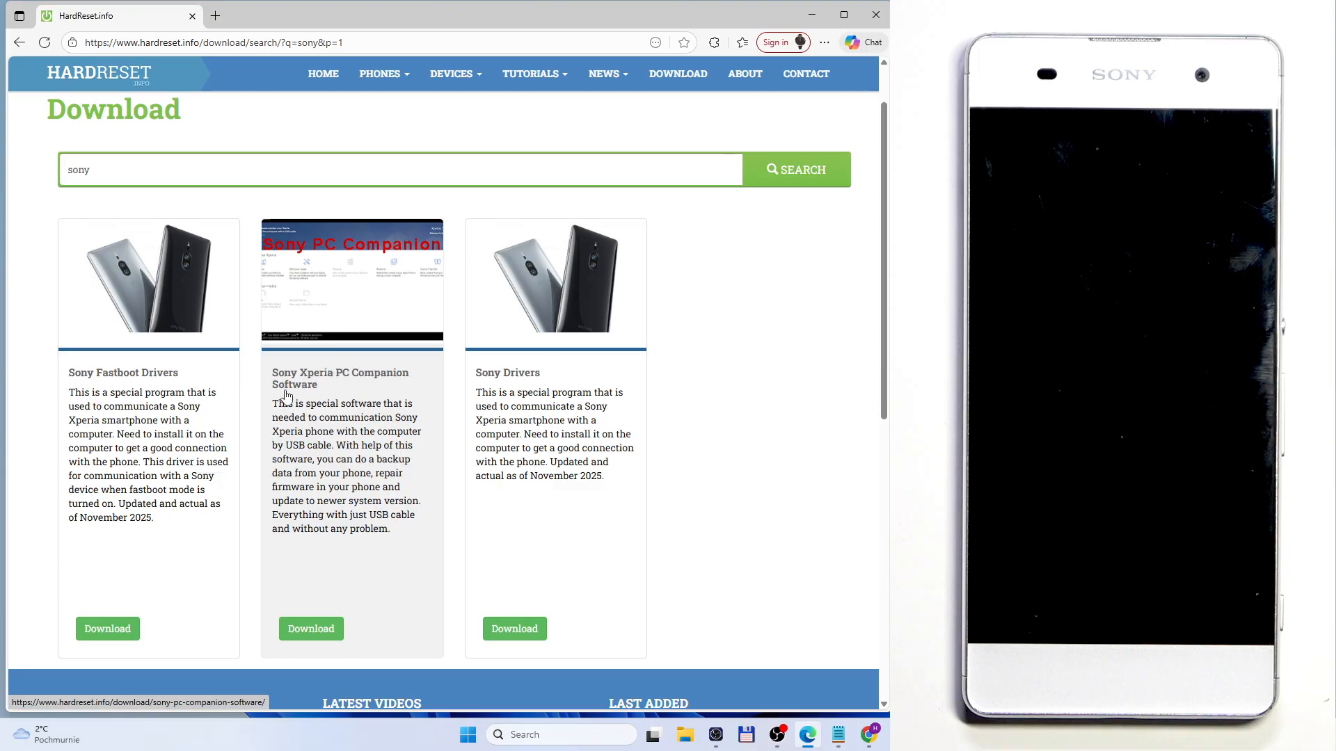
click(310, 629)
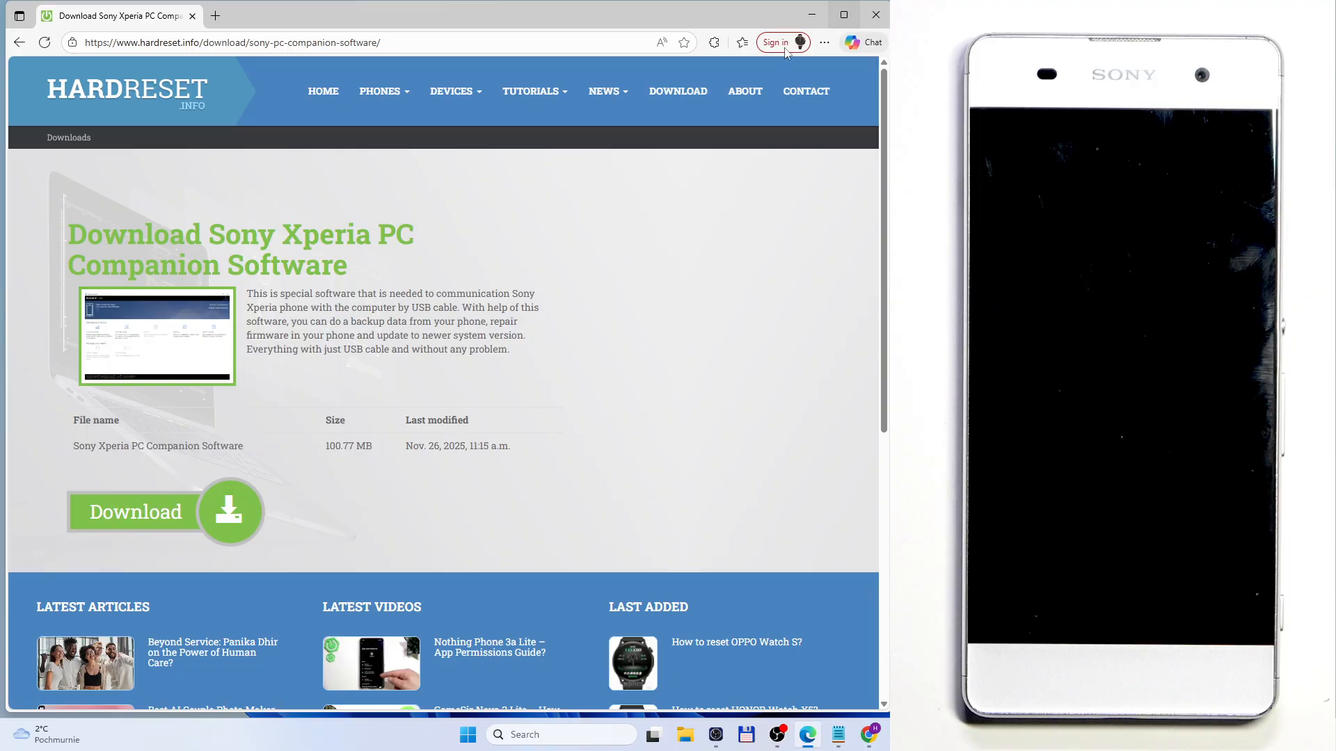
click(824, 44)
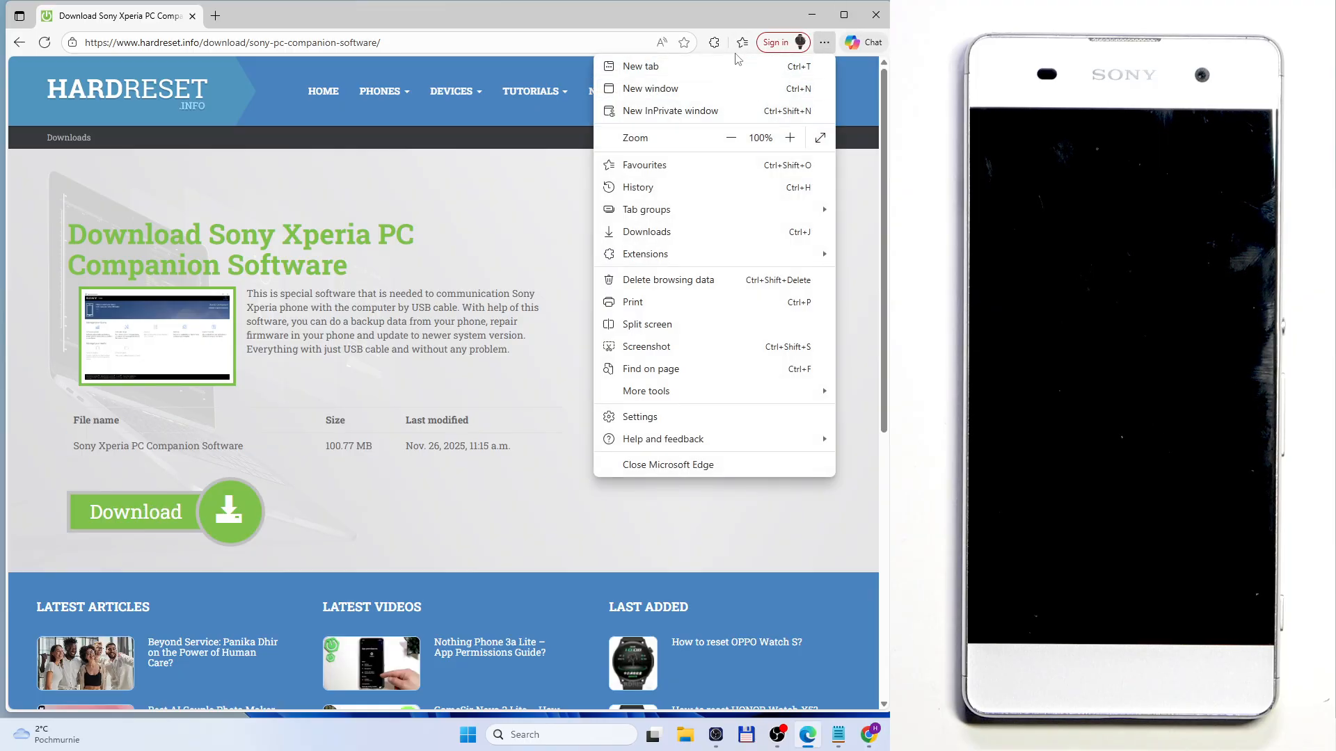
click(762, 13)
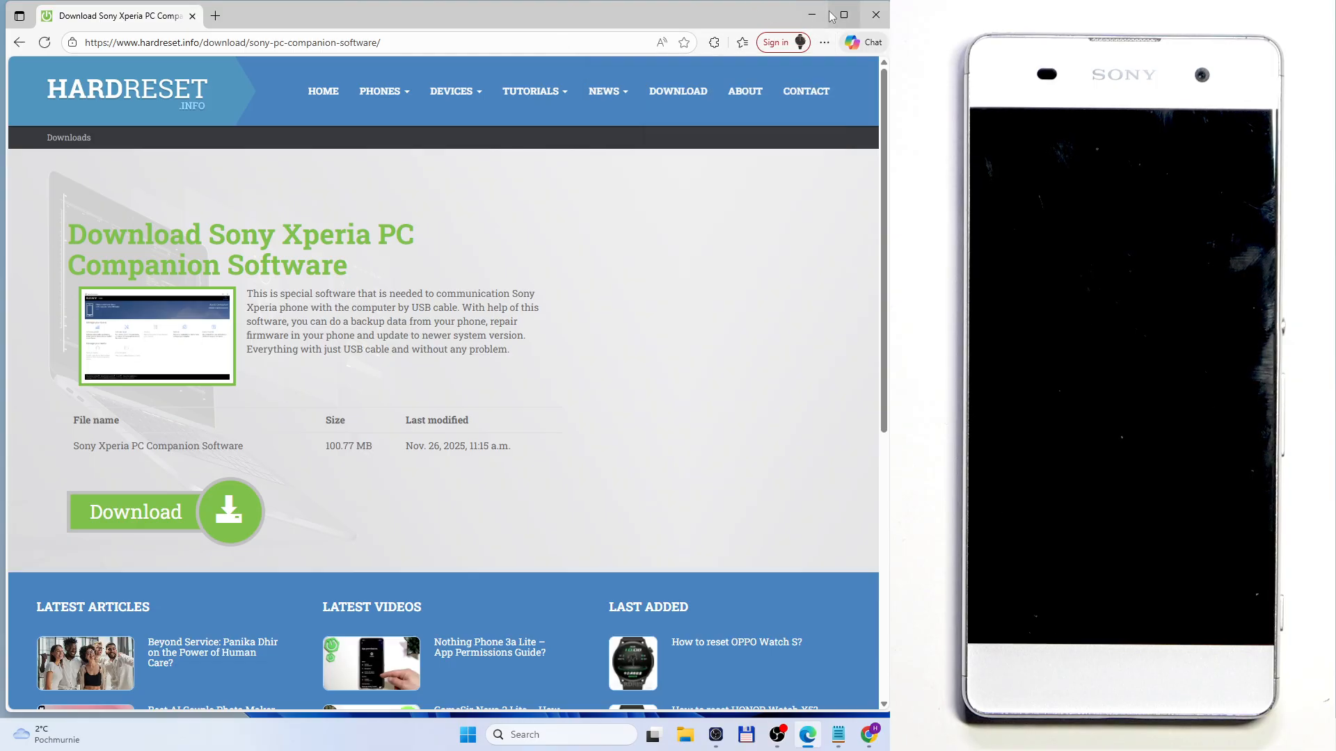
Step: Minimise the browser, run the Xperia_Companion installer from the Downloads folder, and clear the file window out of the way
click(823, 12)
click(686, 734)
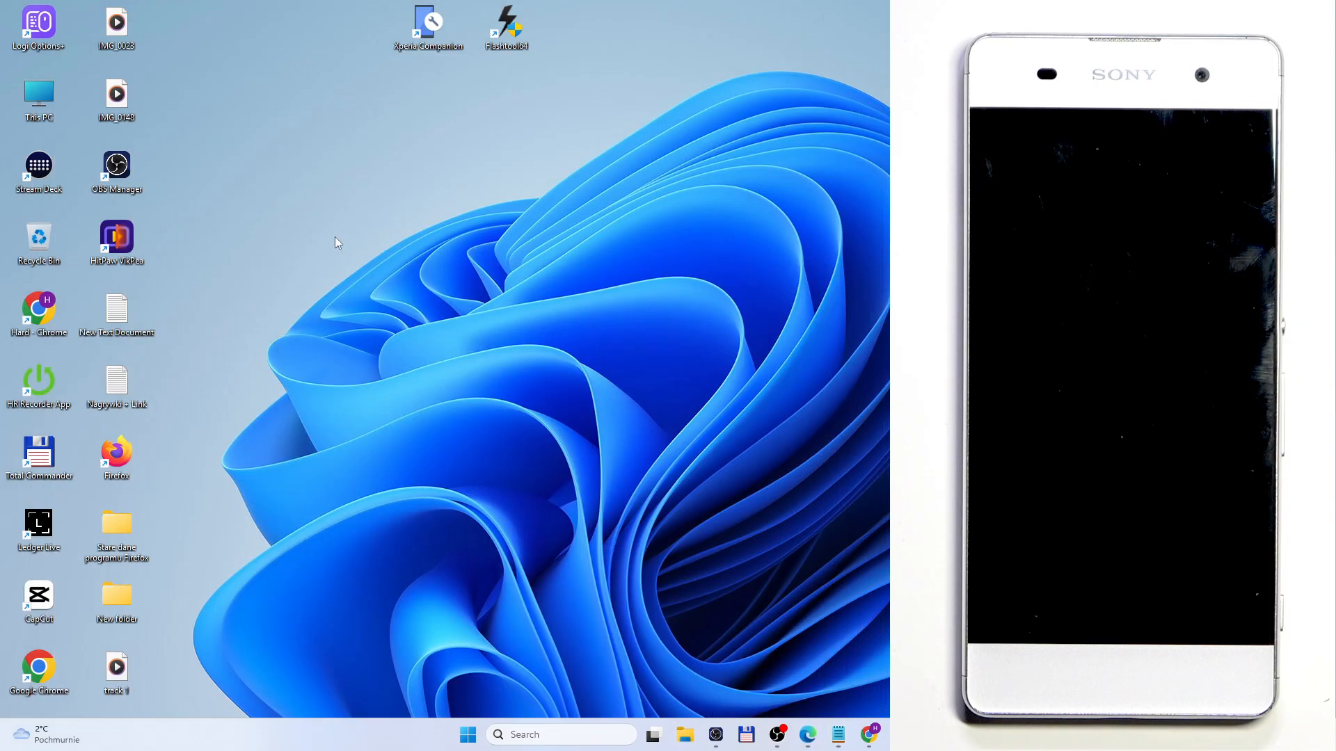
click(250, 352)
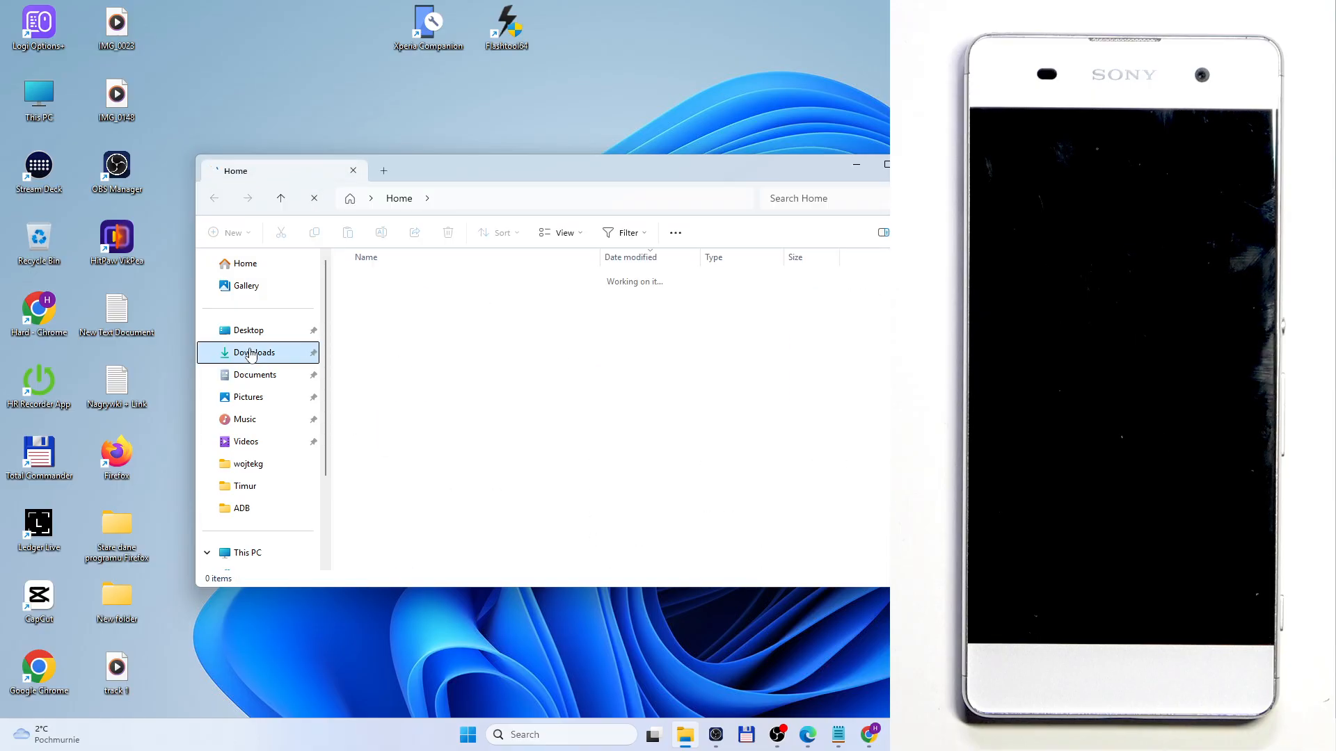
double_click(496, 303)
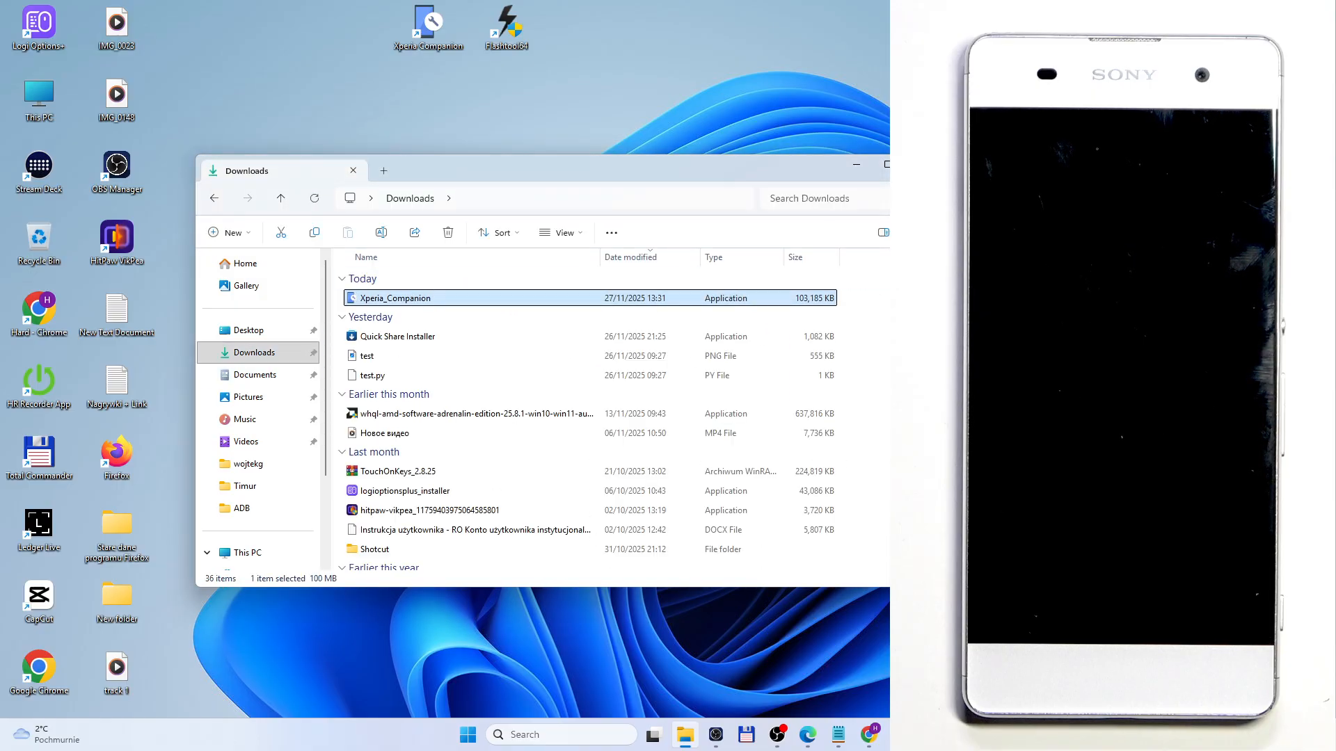
click(859, 164)
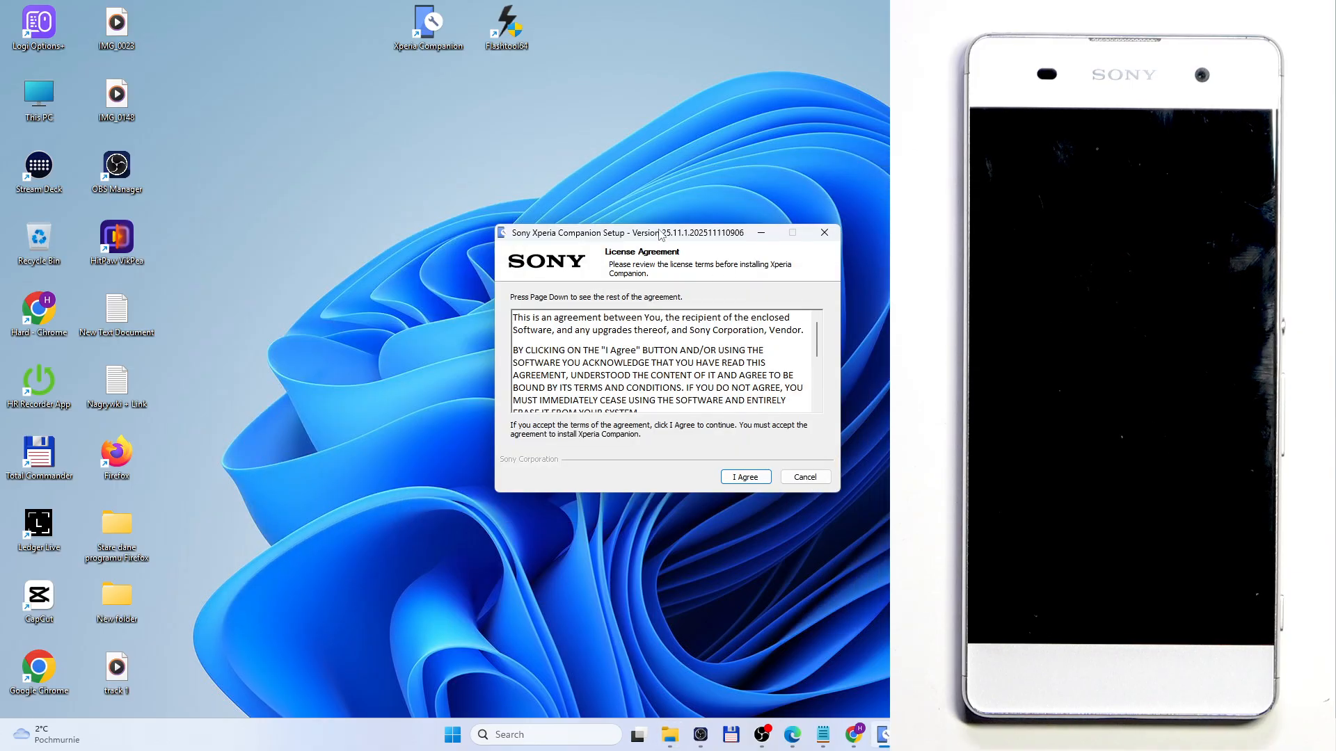
Step: Accept the Xperia Companion license agreement and restore the browser window behind the setup dialog
drag(660, 234, 618, 229)
click(712, 475)
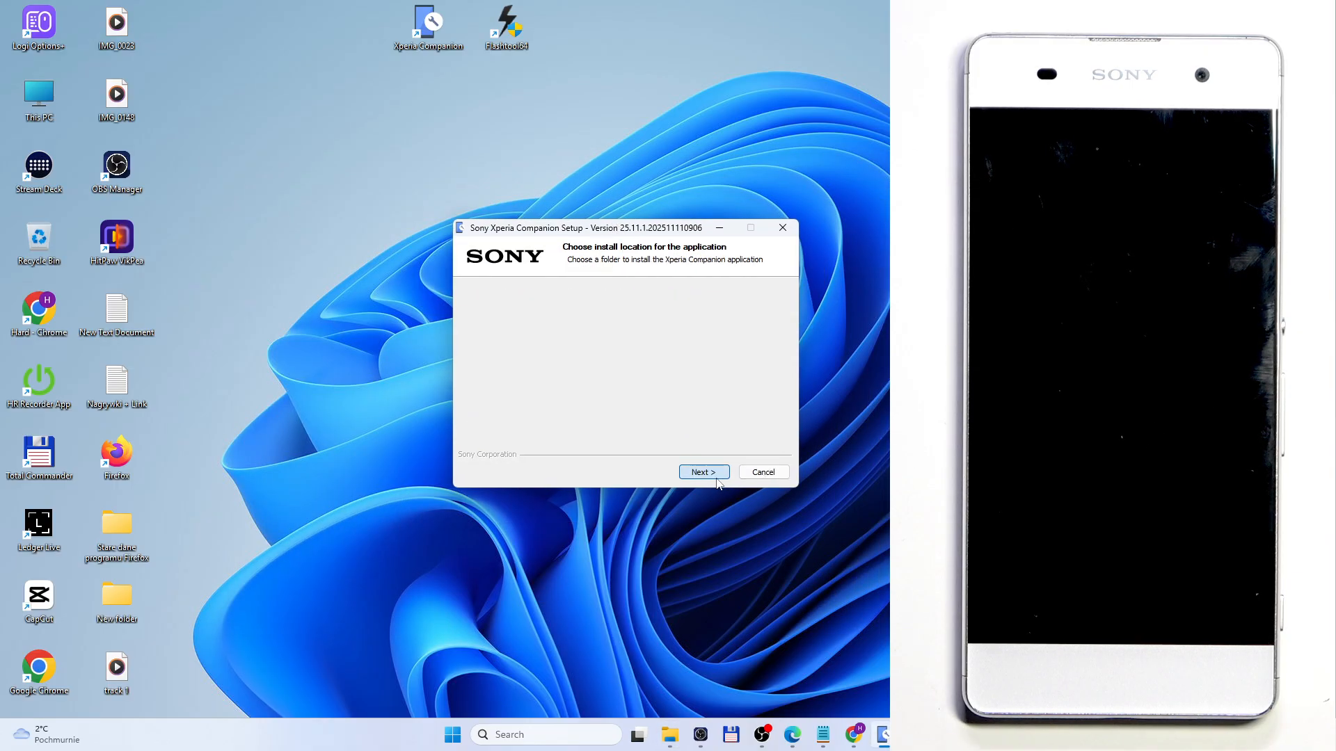
click(793, 736)
click(875, 743)
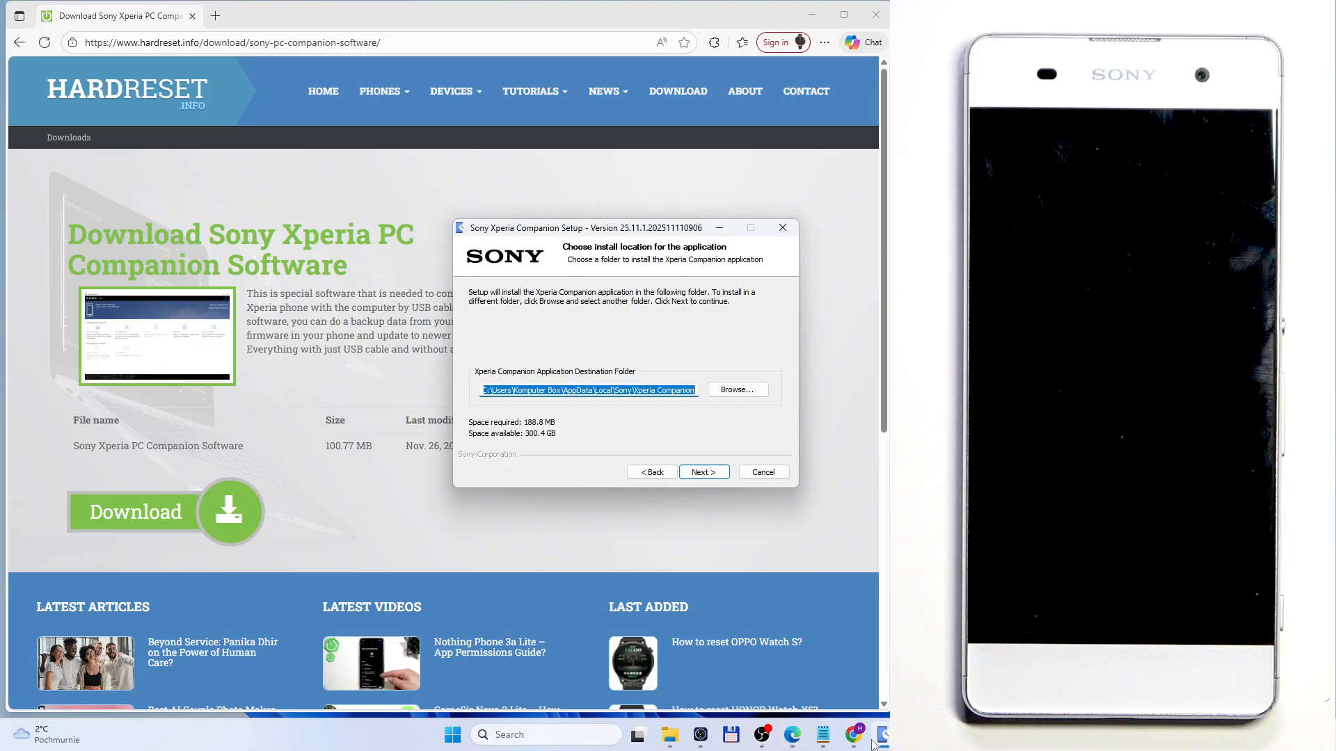
drag(585, 228, 531, 224)
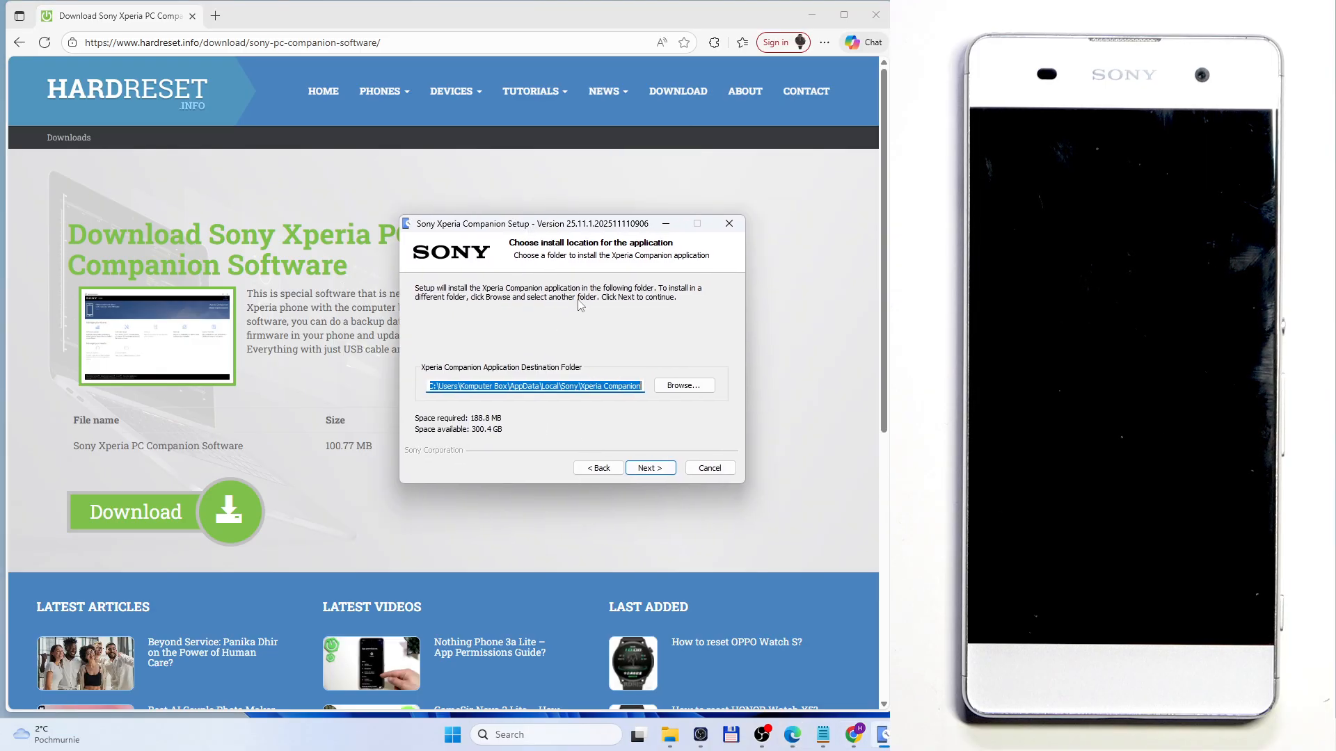
Step: Try to continue the setup with the default application destination folder
click(612, 389)
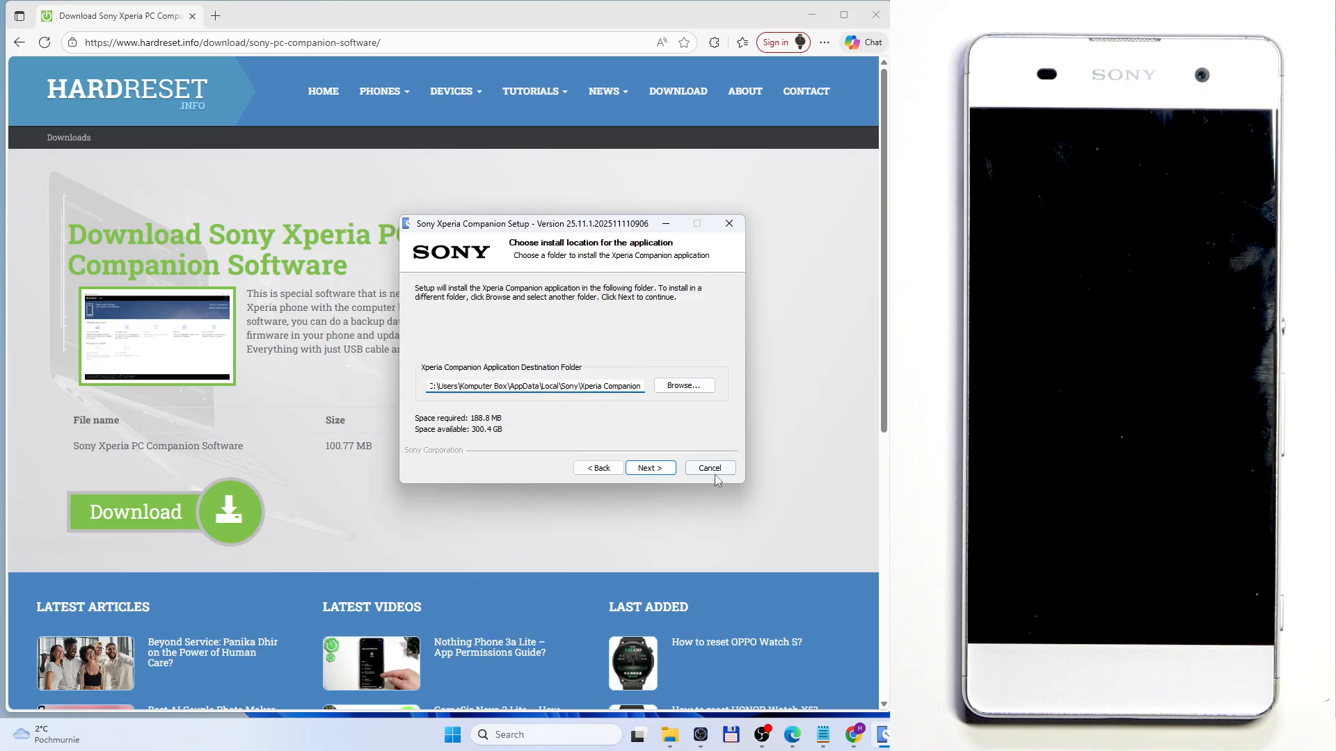
click(650, 468)
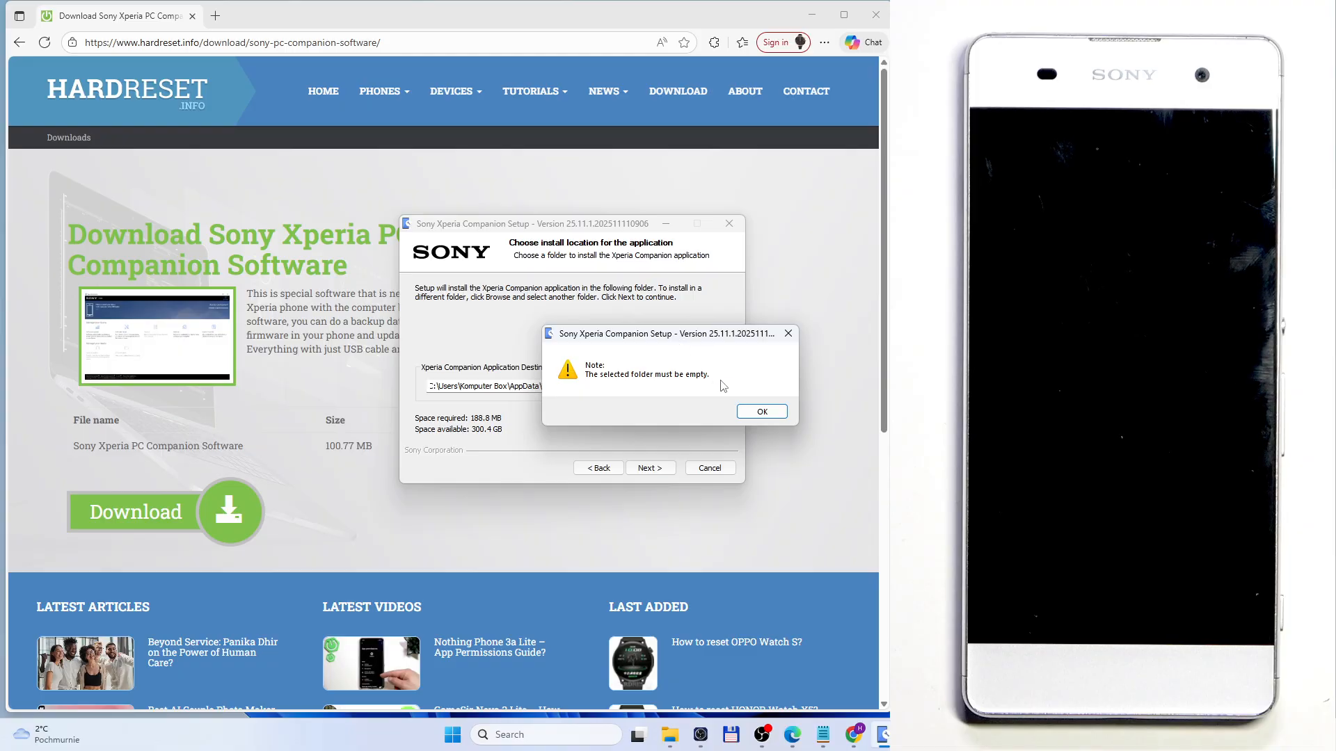
click(758, 411)
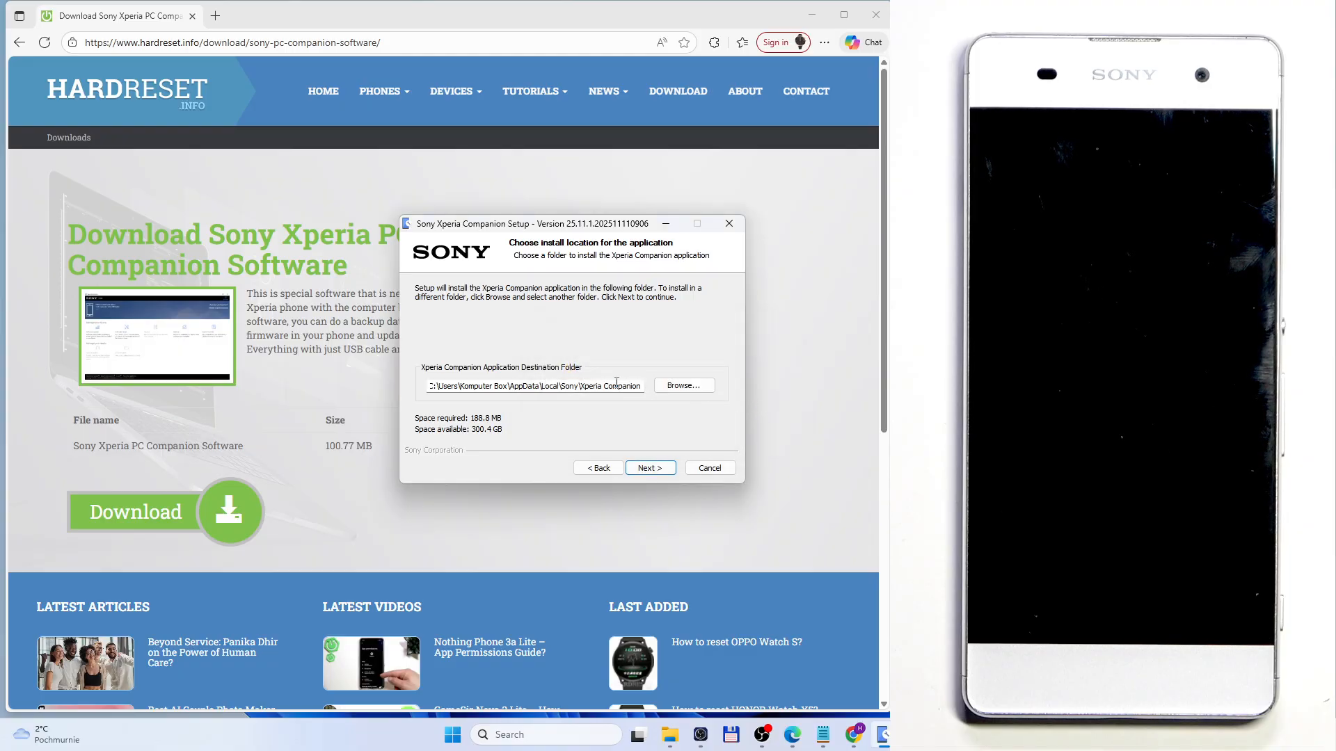
Step: Create a folder named XPERIA 2 inside the Xperia Companion folder and choose it as the application destination
click(683, 386)
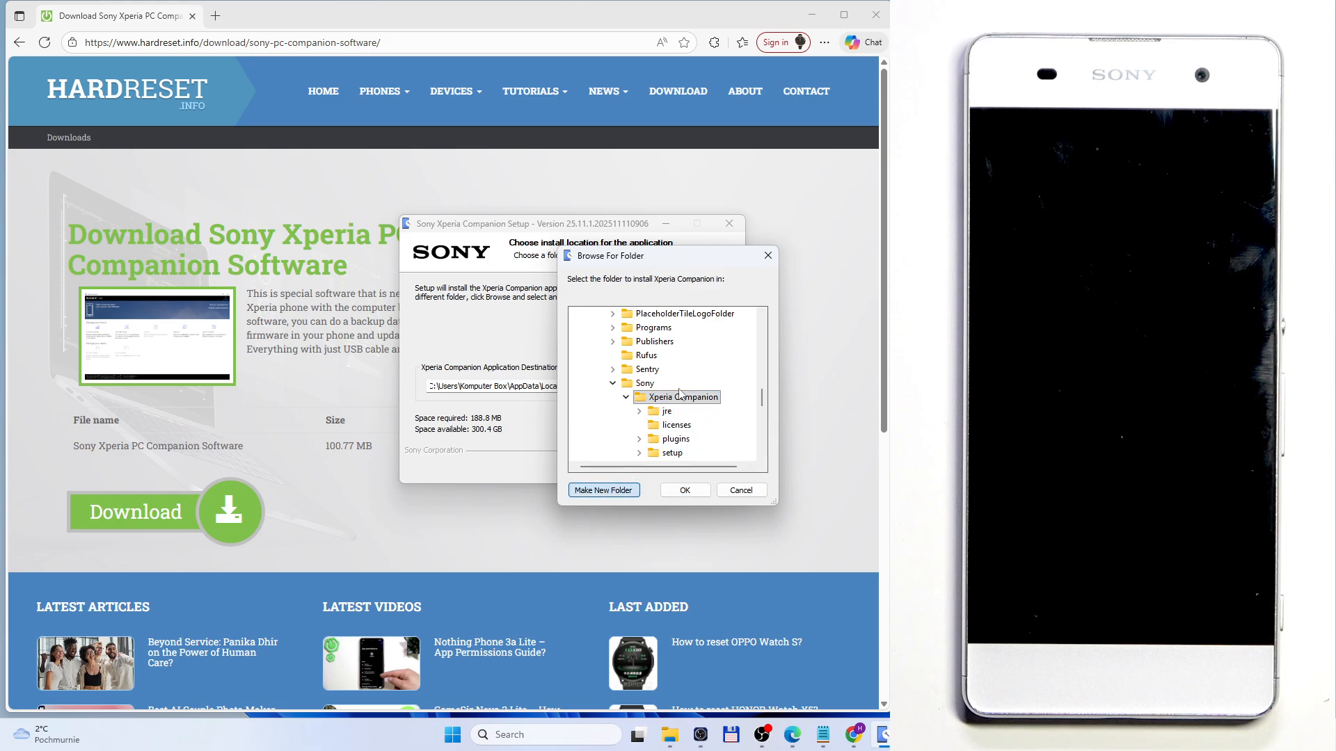
click(605, 490)
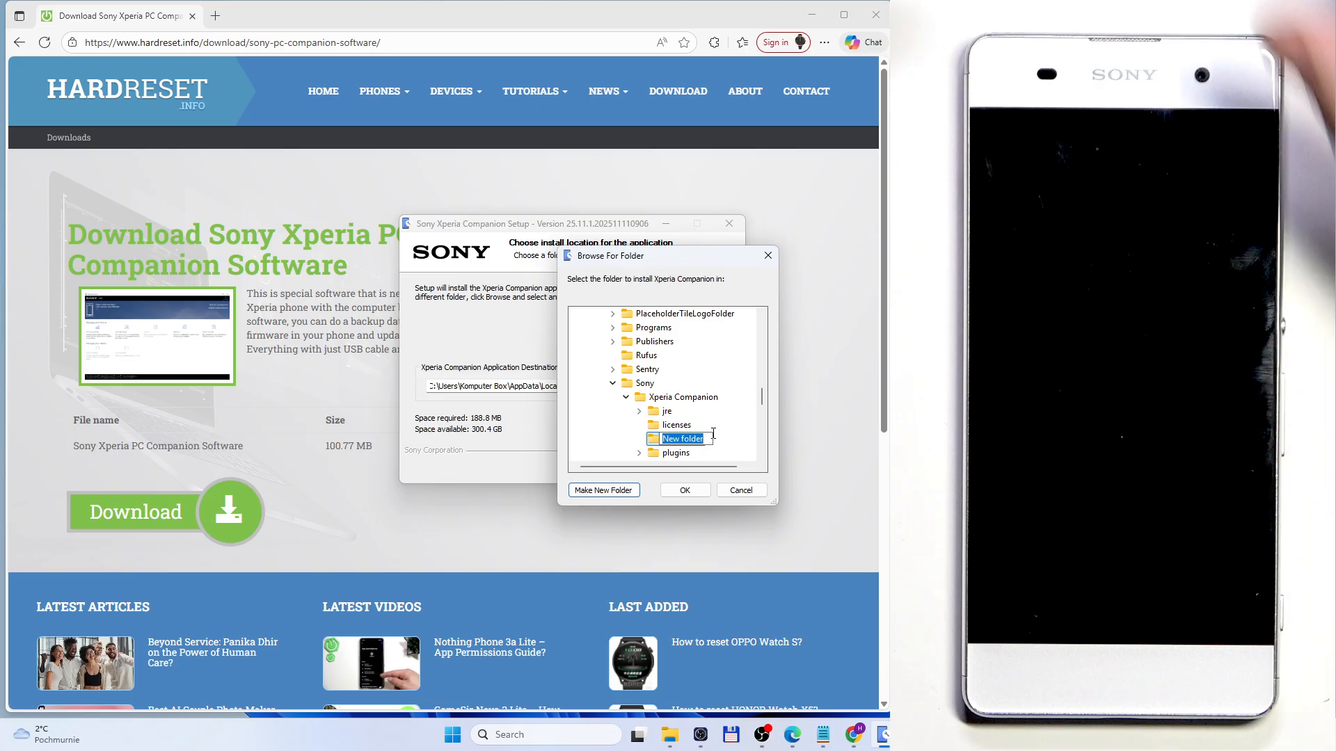
text(XPERIA)
key(Caps_Lock)
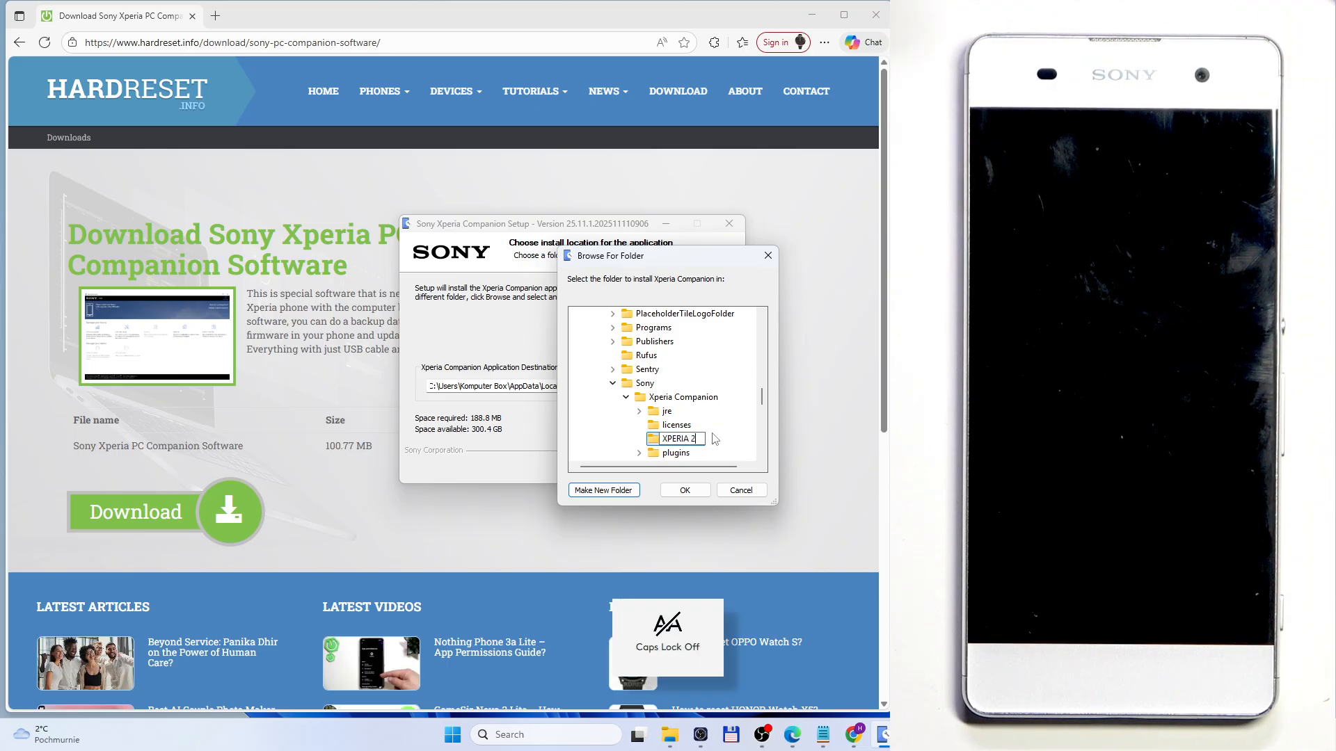
text(2)
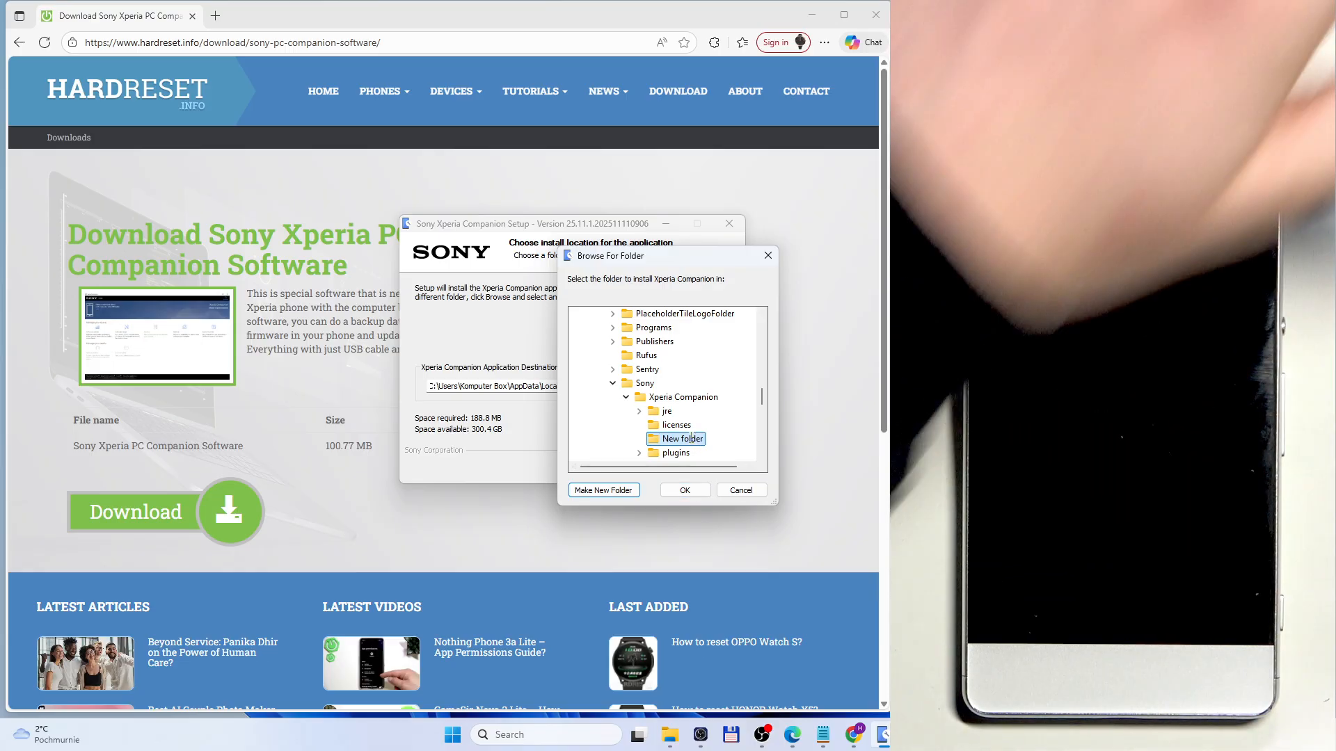
key(Return)
click(685, 491)
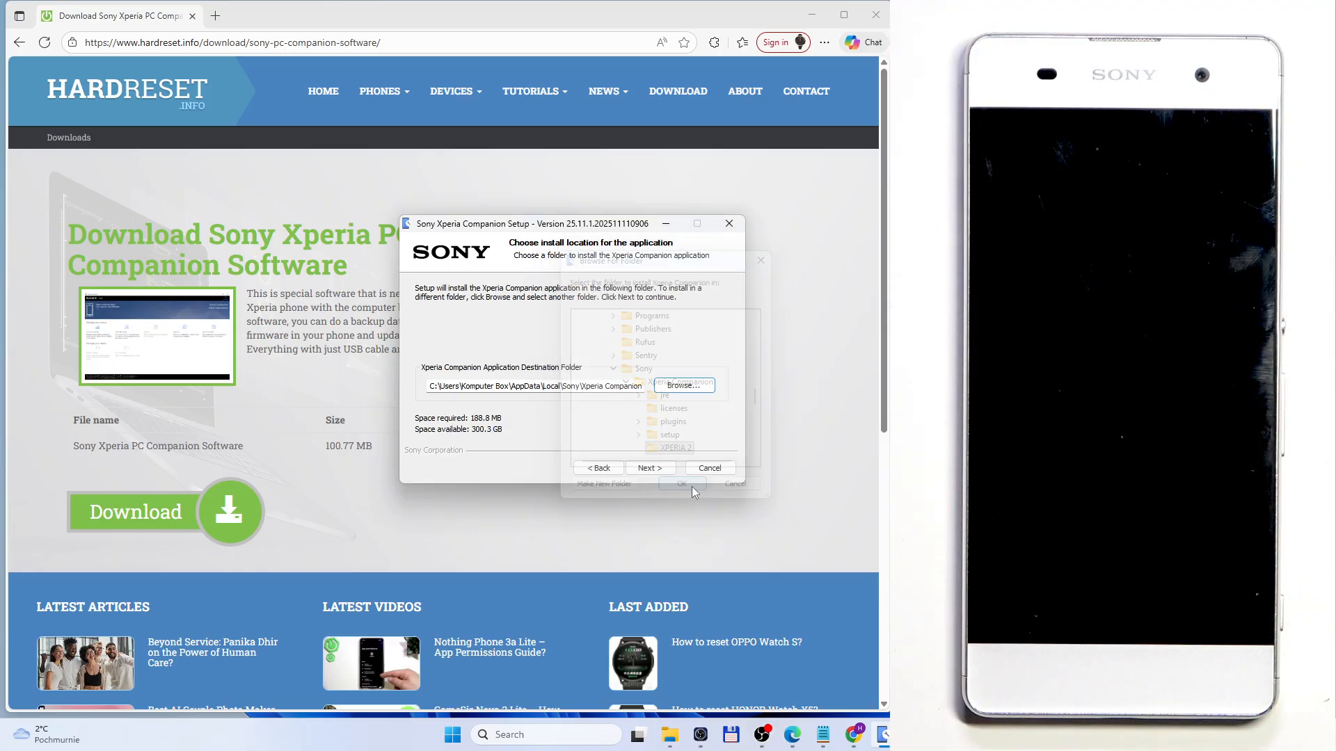
Step: Install Xperia Companion with the default data folder, finish the setup with the program set to run, and bring its window fully into view
click(653, 468)
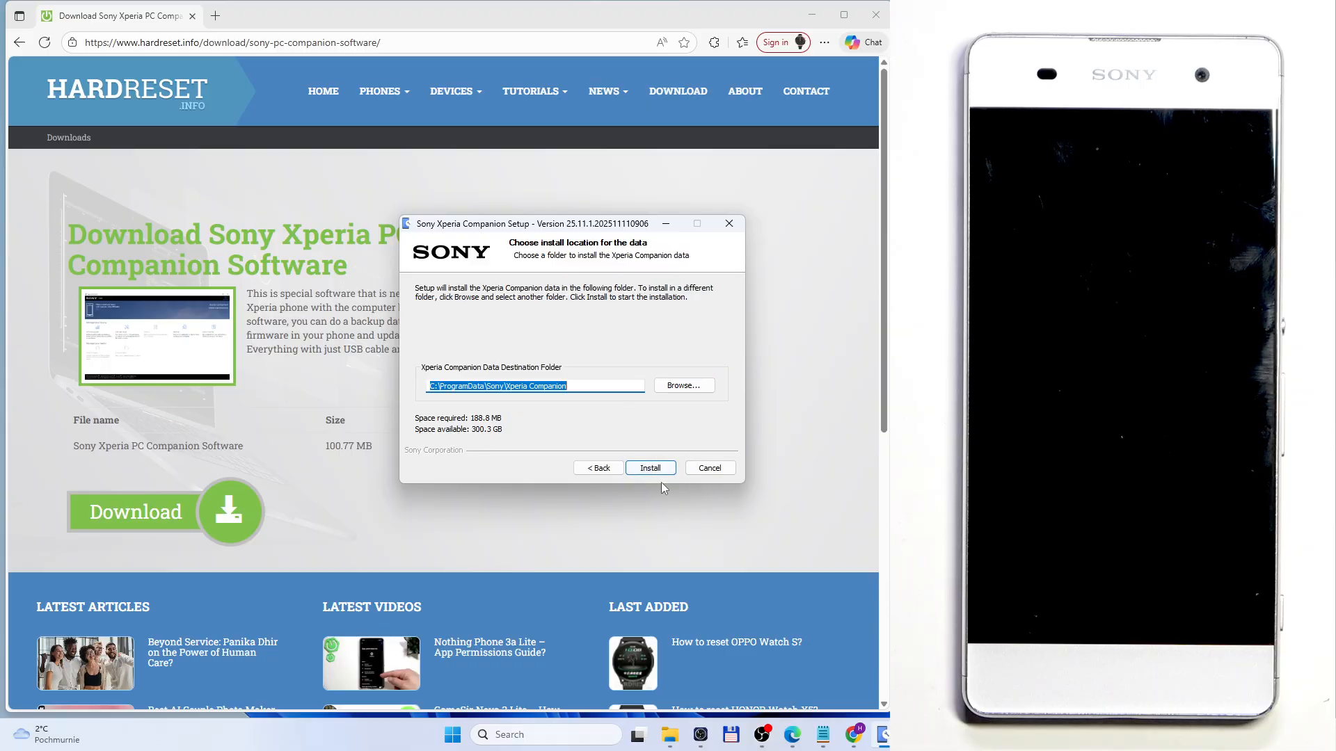
click(659, 471)
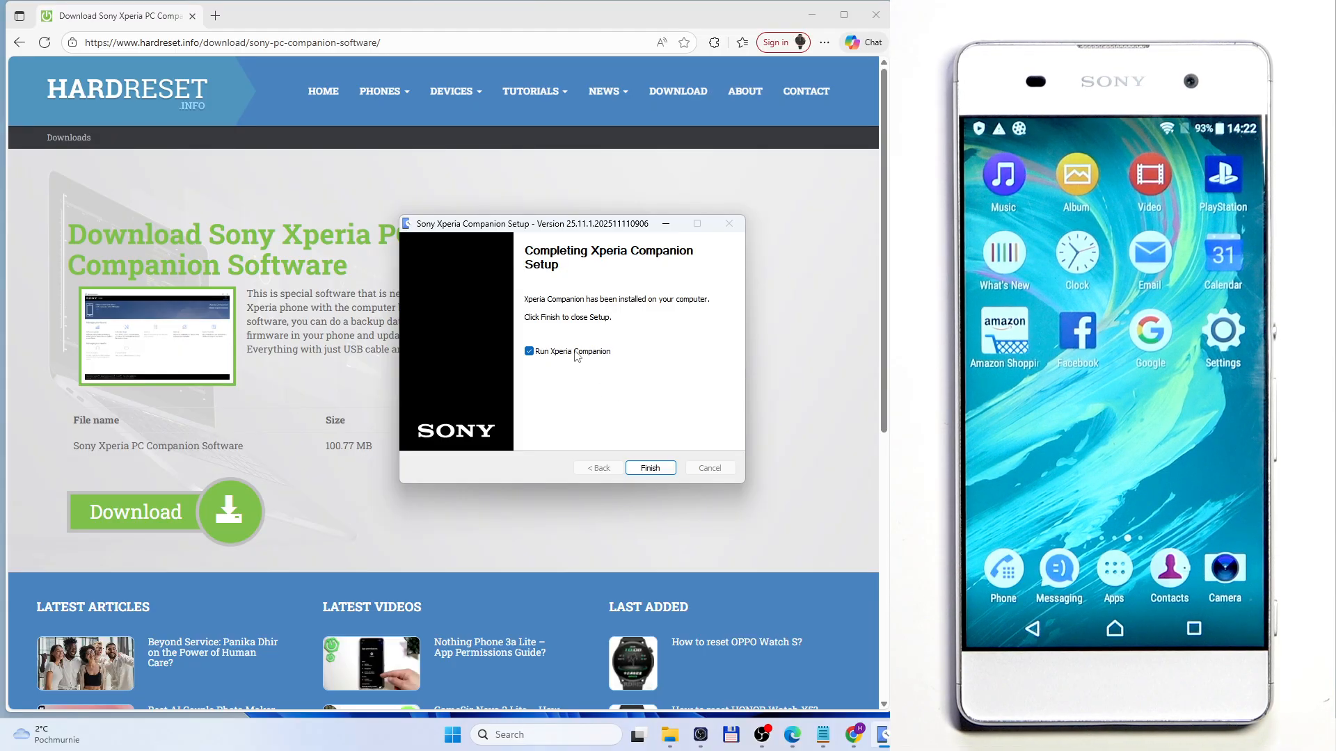
click(647, 473)
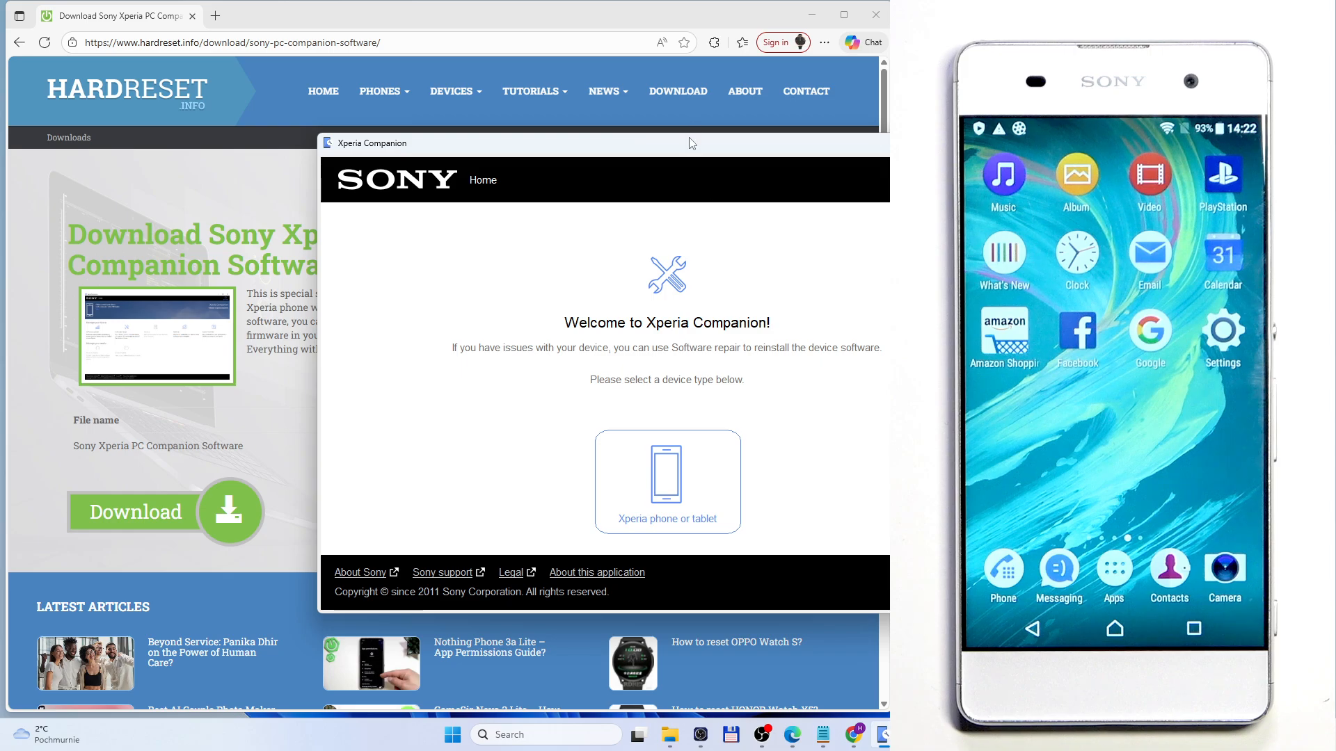
drag(684, 154, 488, 140)
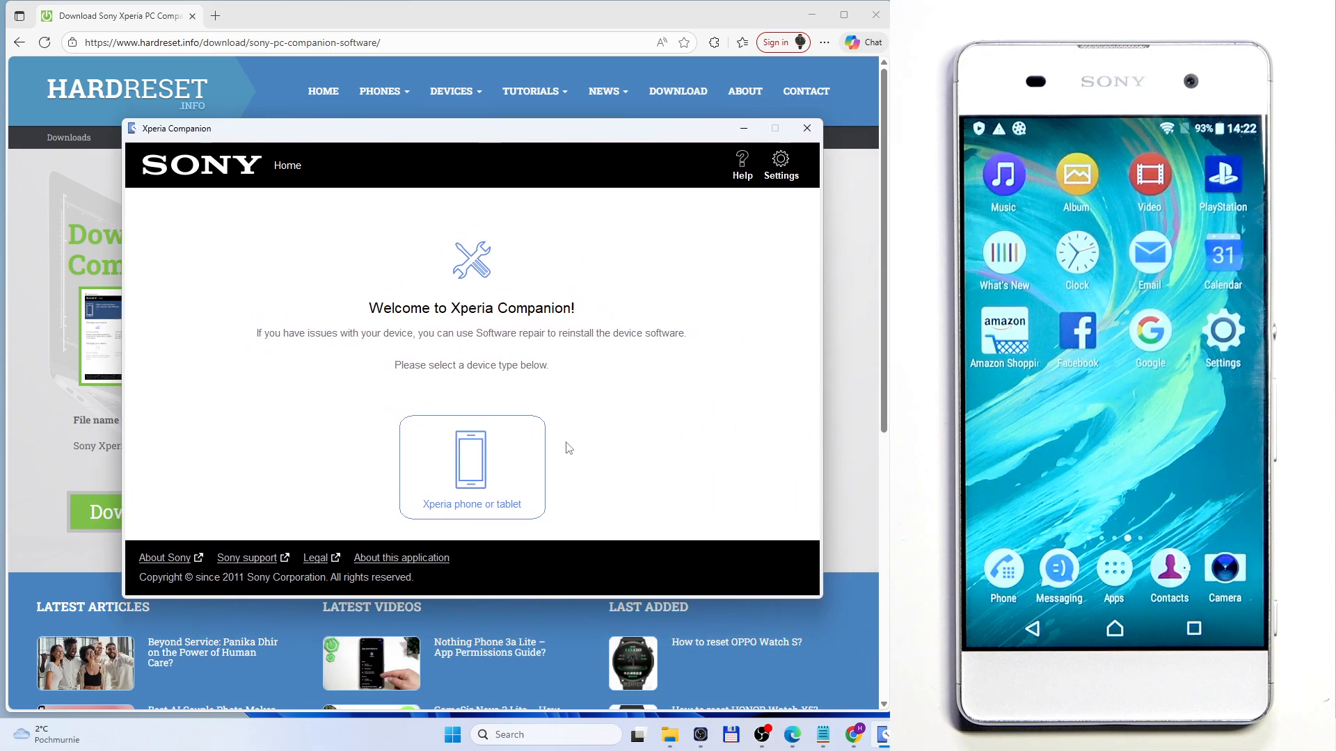
Step: Start a repair for an Xperia phone or tablet, confirming that the Google Account details are known and personal content will be lost
click(478, 480)
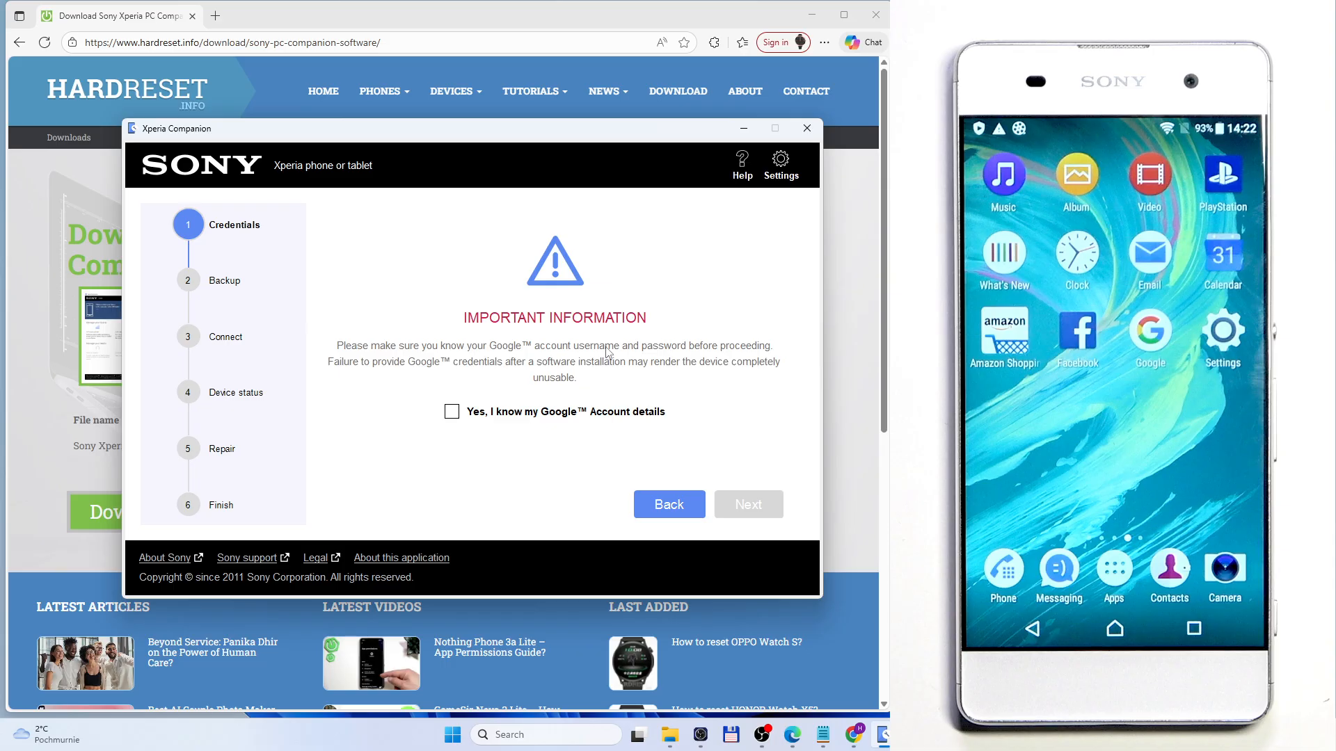
click(453, 413)
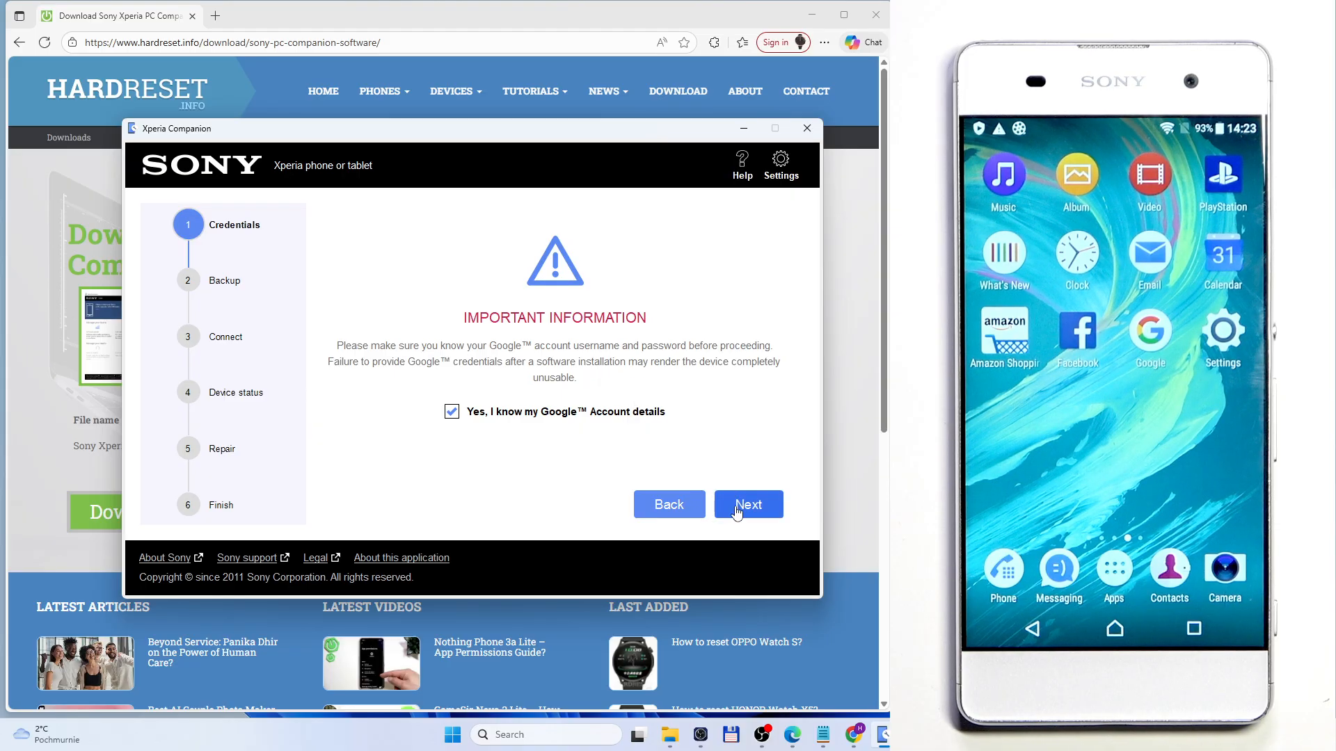
click(766, 504)
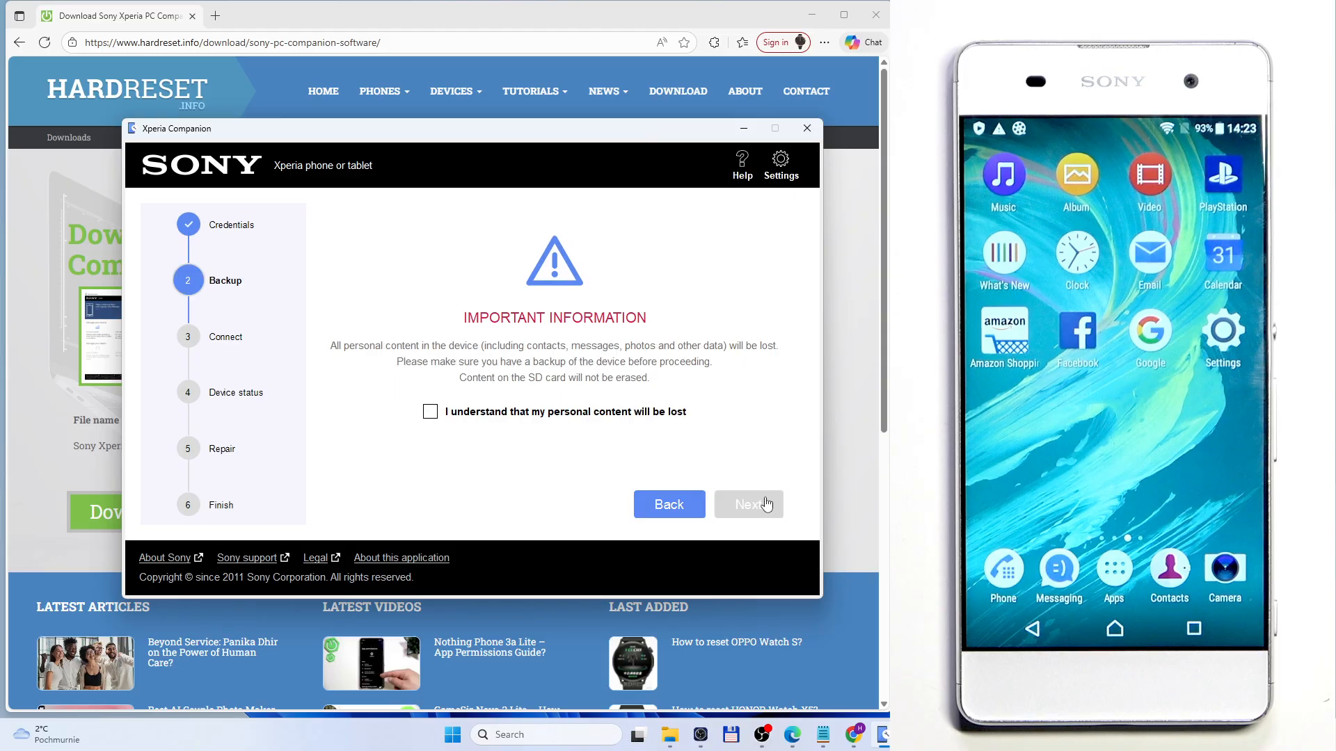
click(472, 413)
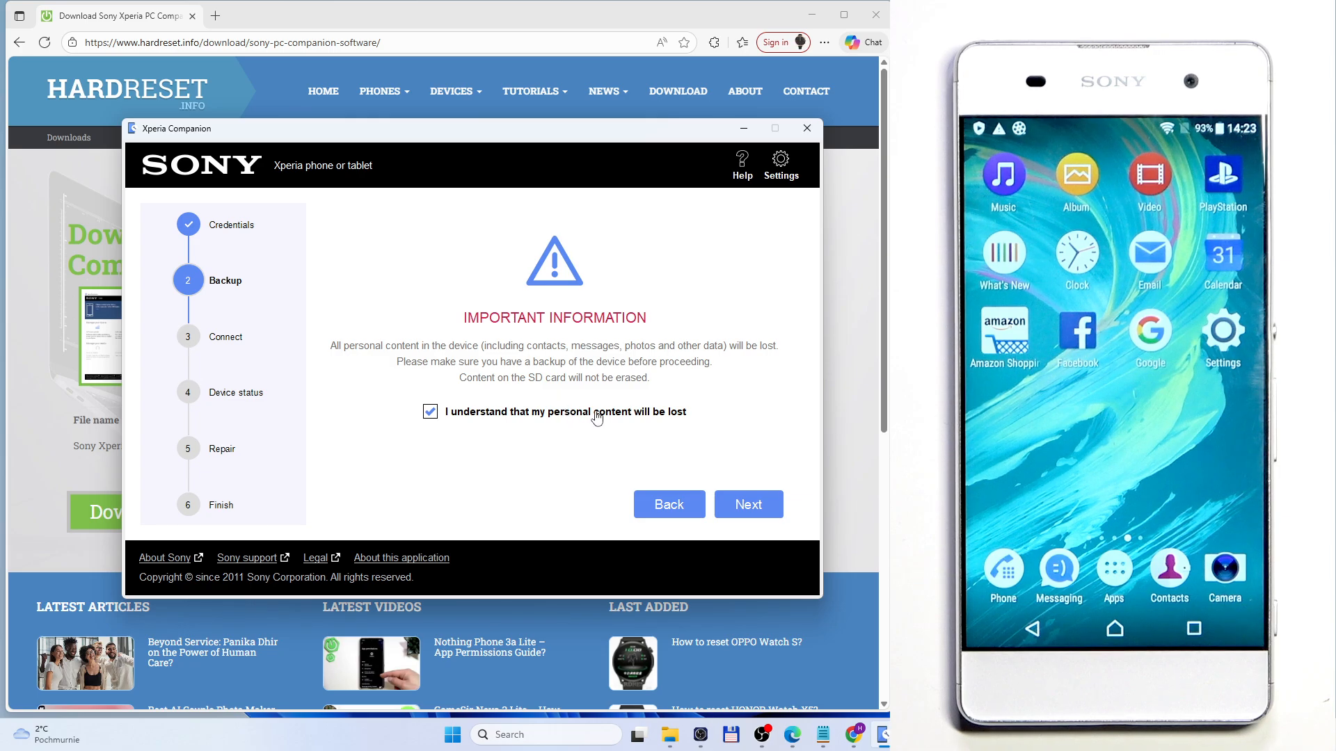
click(743, 517)
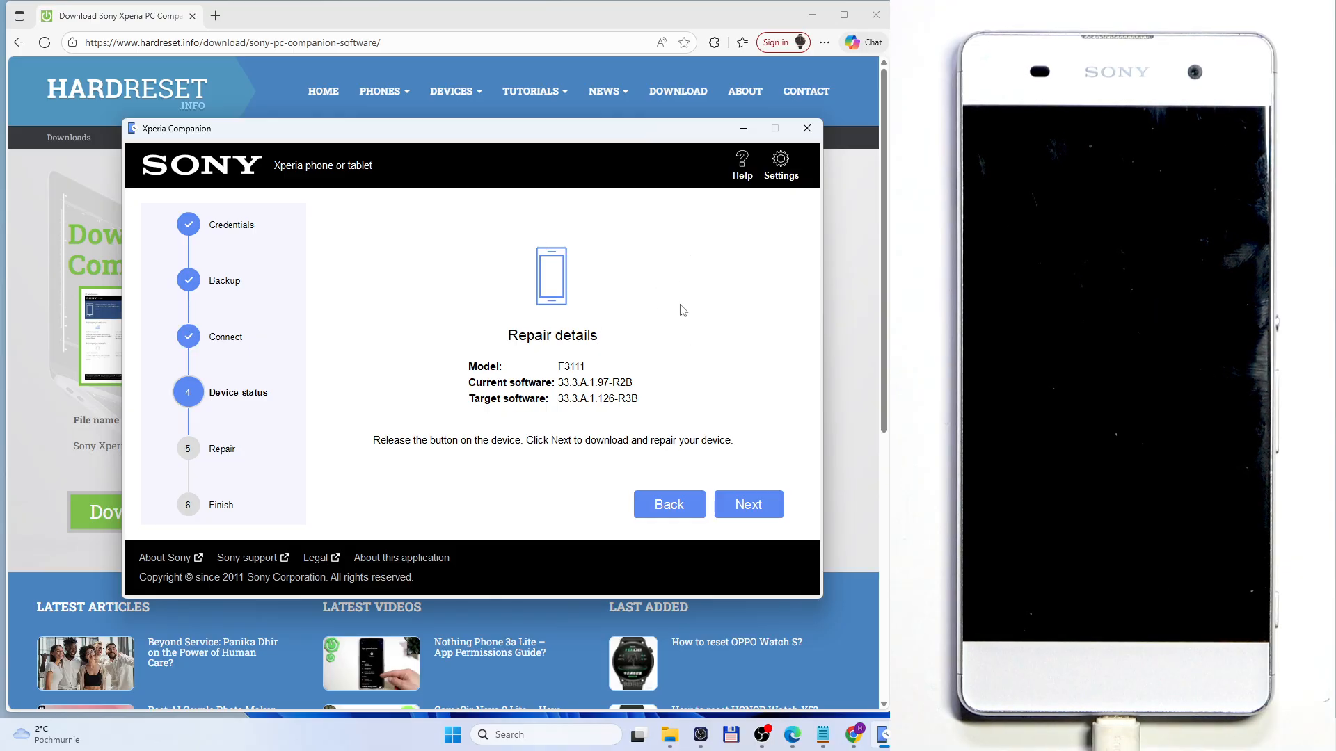
Step: Download and run the software repair on the connected phone, and return to the Xperia Companion home screen
click(767, 503)
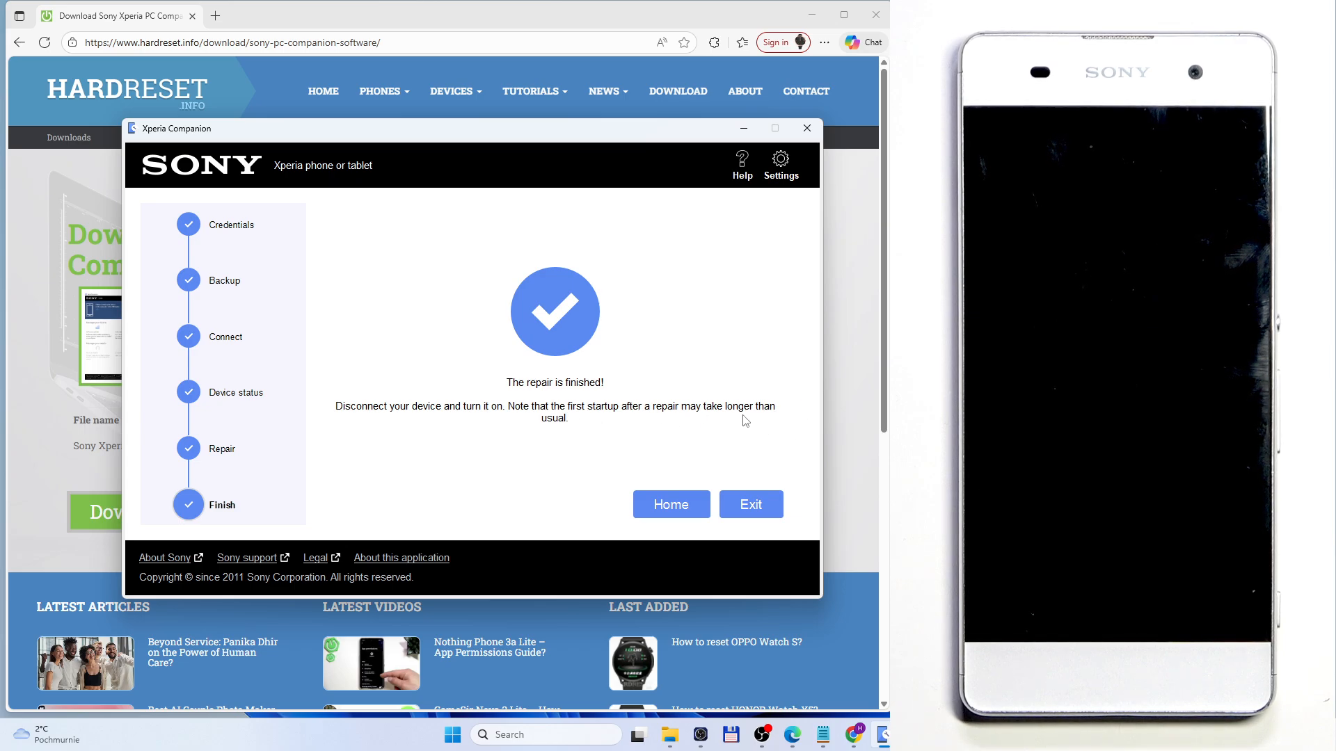
click(702, 513)
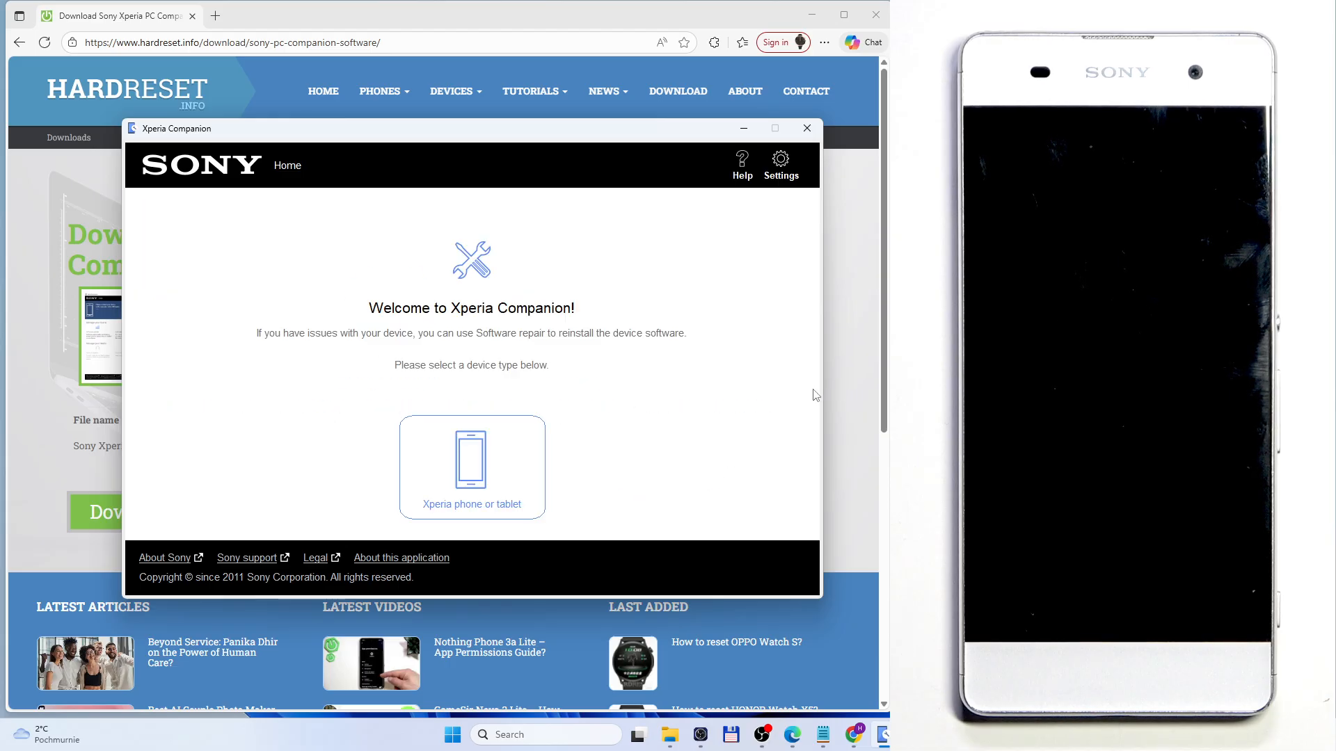